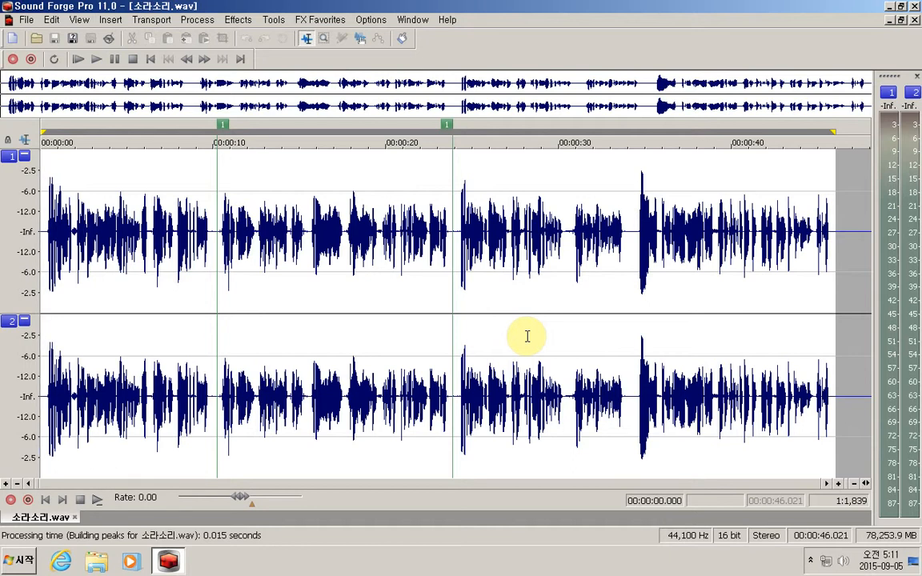
- Play 소라소리.wav from the beginning to listen to the original sound, and stop playback
key("space")
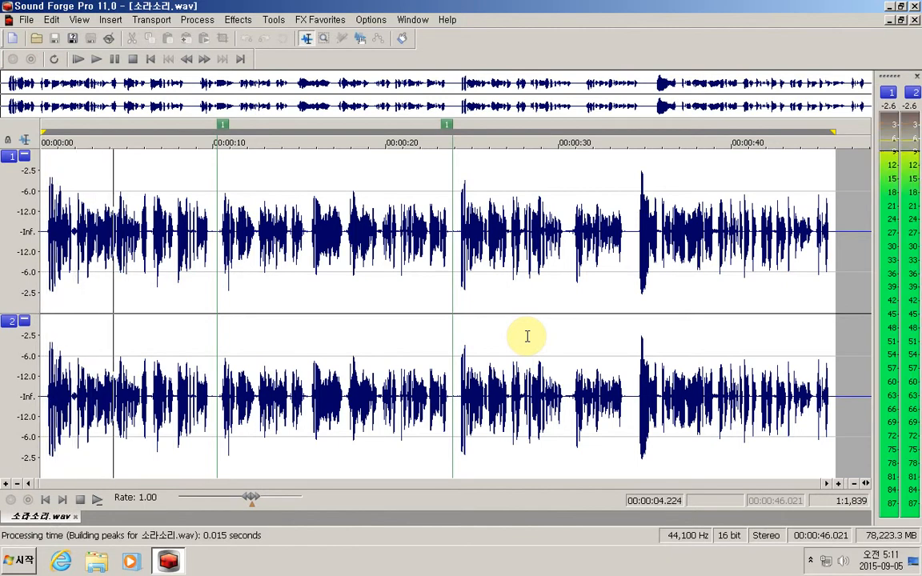
key("space")
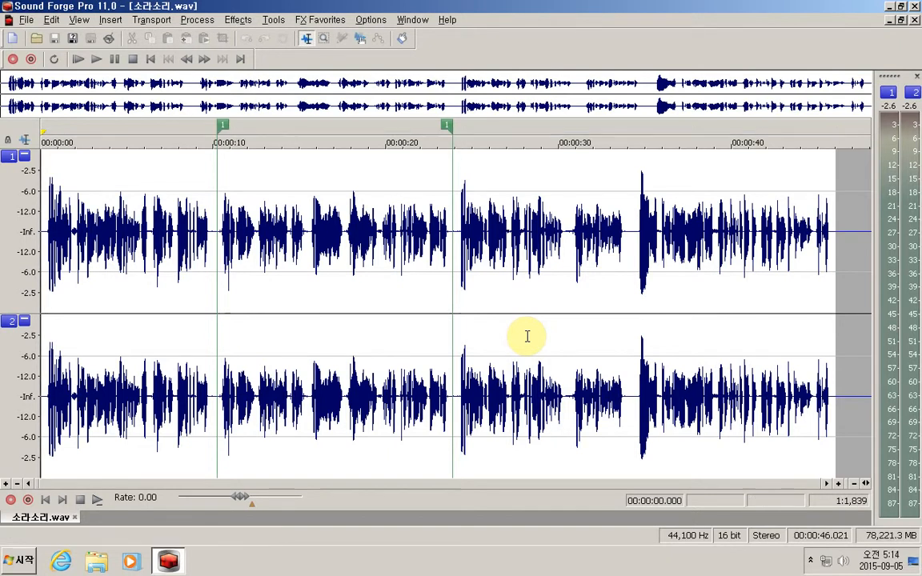
- Search the original audio for clipping with Find, using the [Sys] Find clipping preset at a 0.0 dB threshold
key("alt+t")
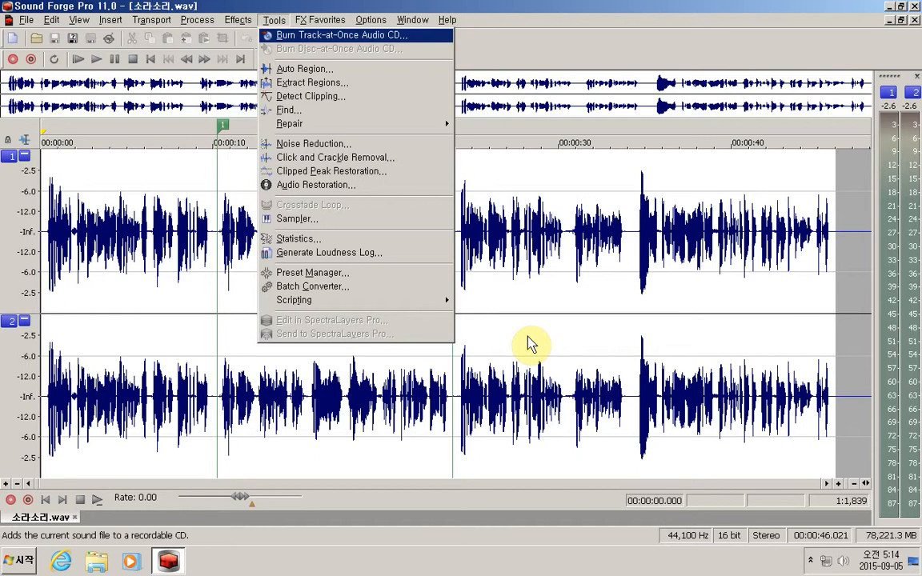
key("Down")
key("Down")
key("Down")
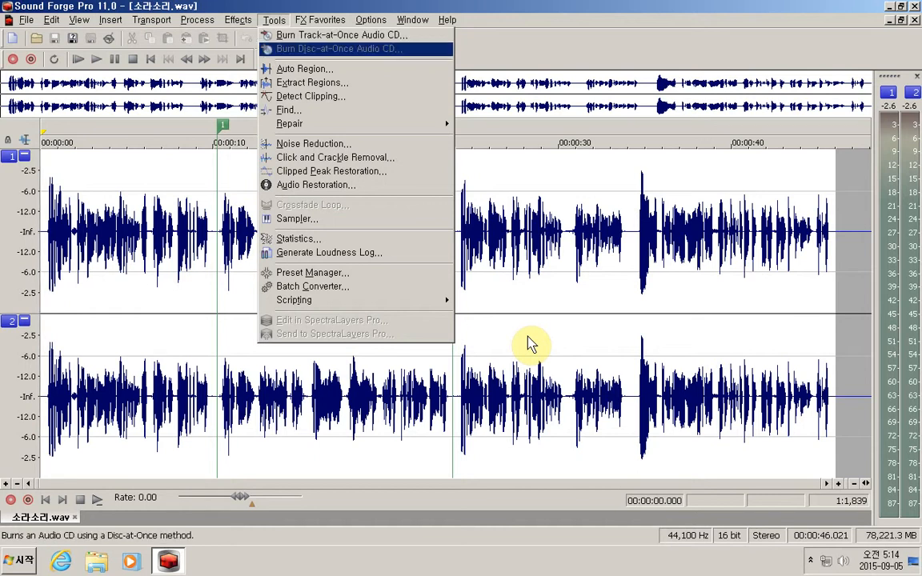
key("Down")
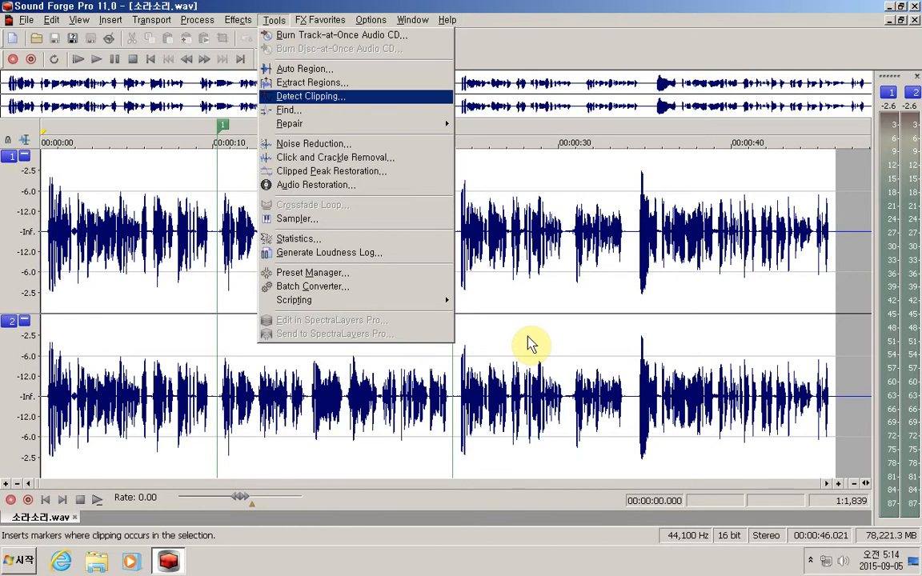
key("Down")
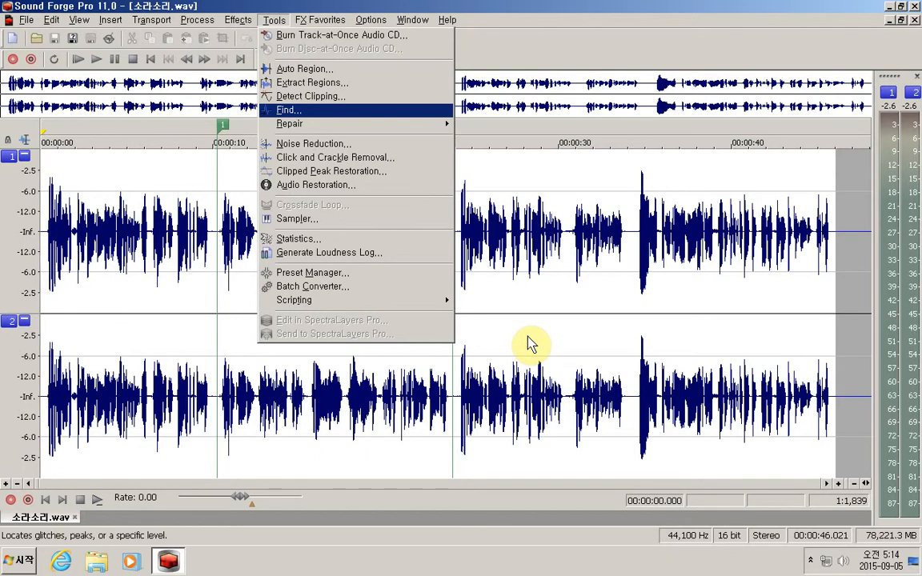
key("Up")
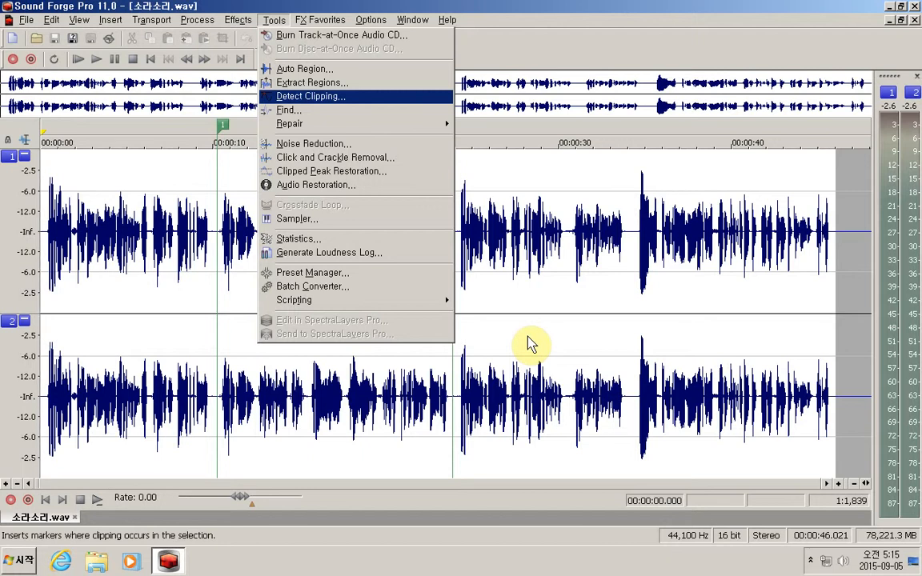
key("Down")
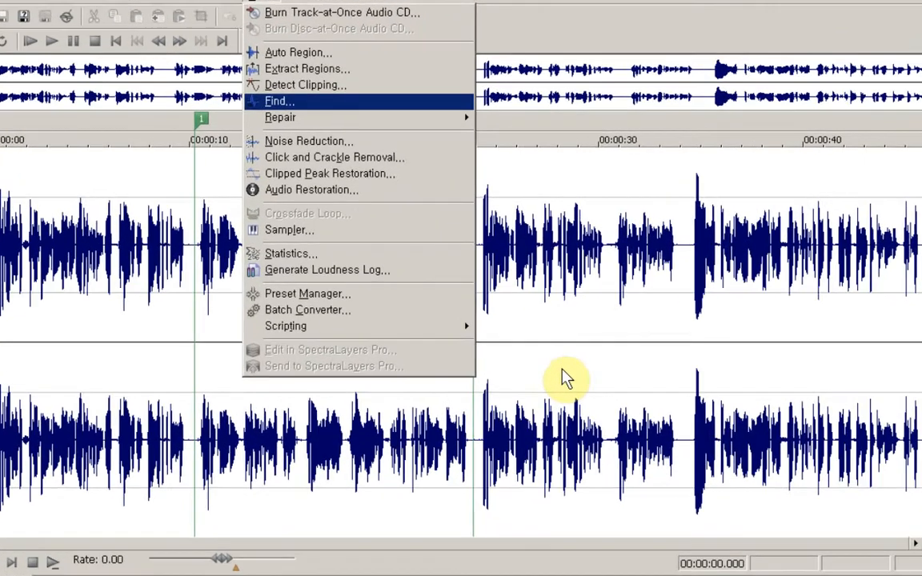
key("Return")
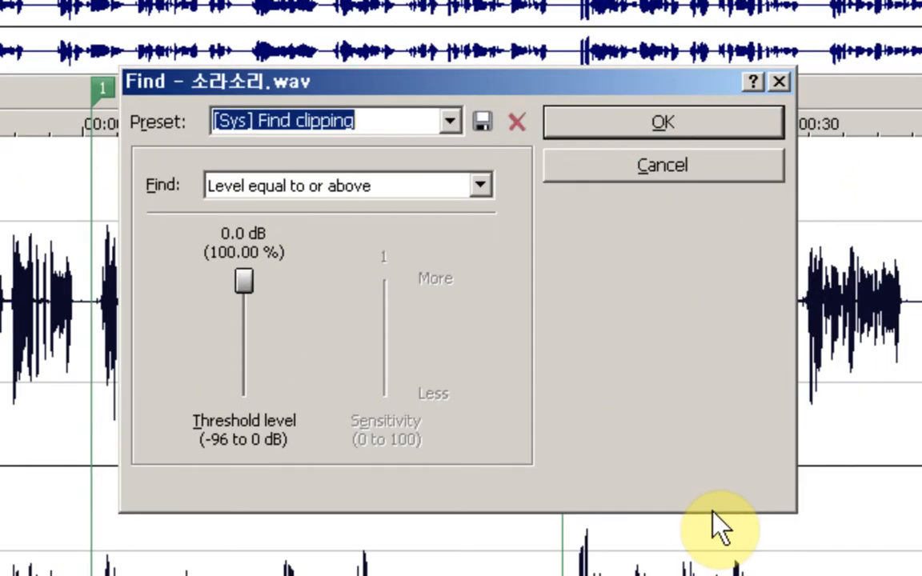
key("Up")
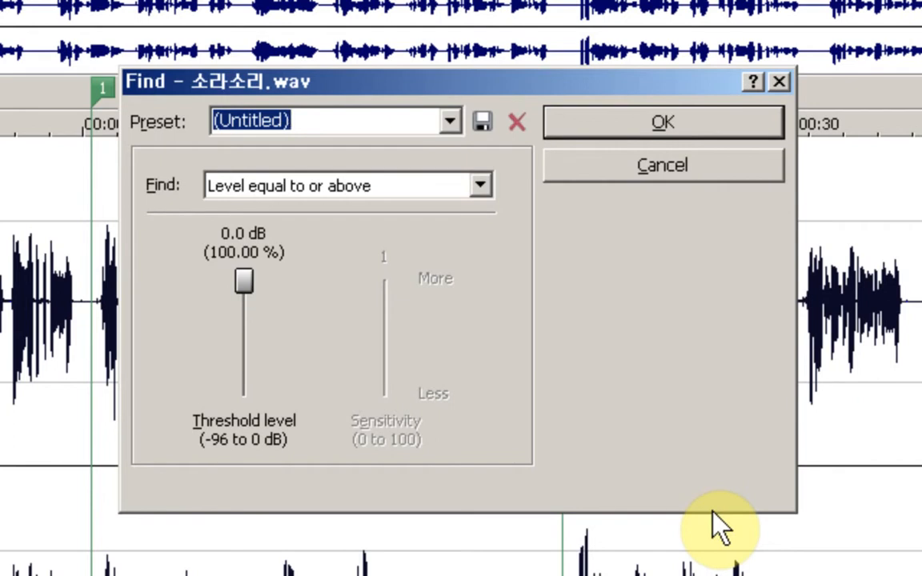
key("Down")
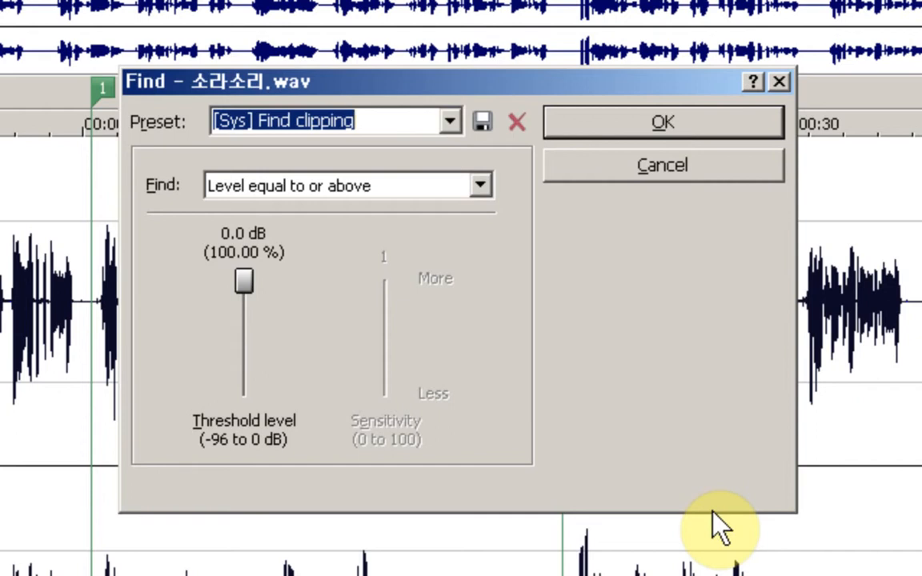
key("Return")
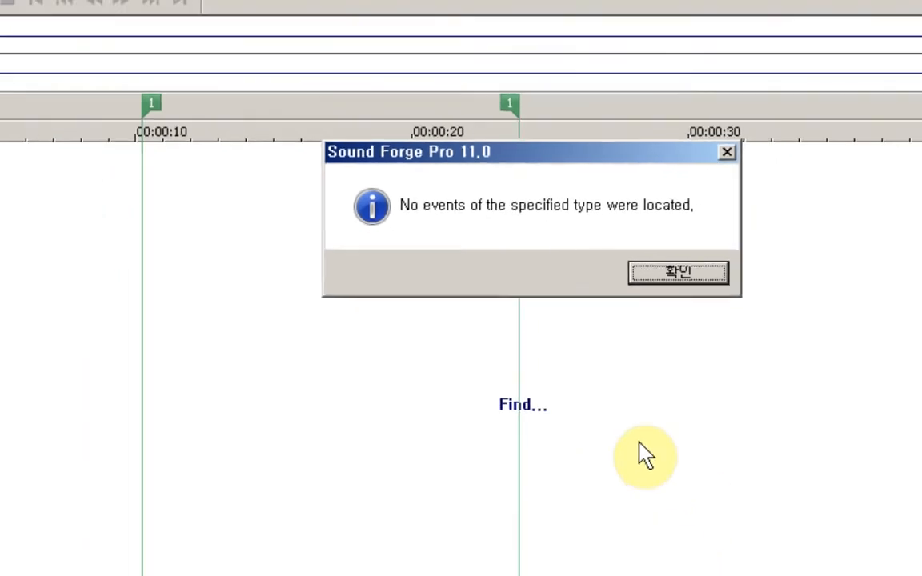
key("Return")
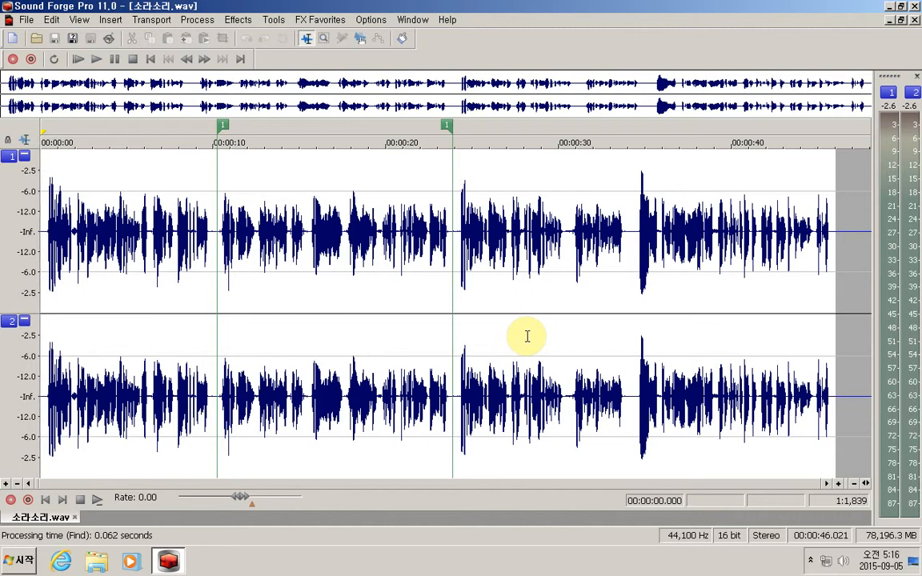
- Apply Reverb with the [Sys] Metal tank preset to the whole file and play back the result
key("alt+c")
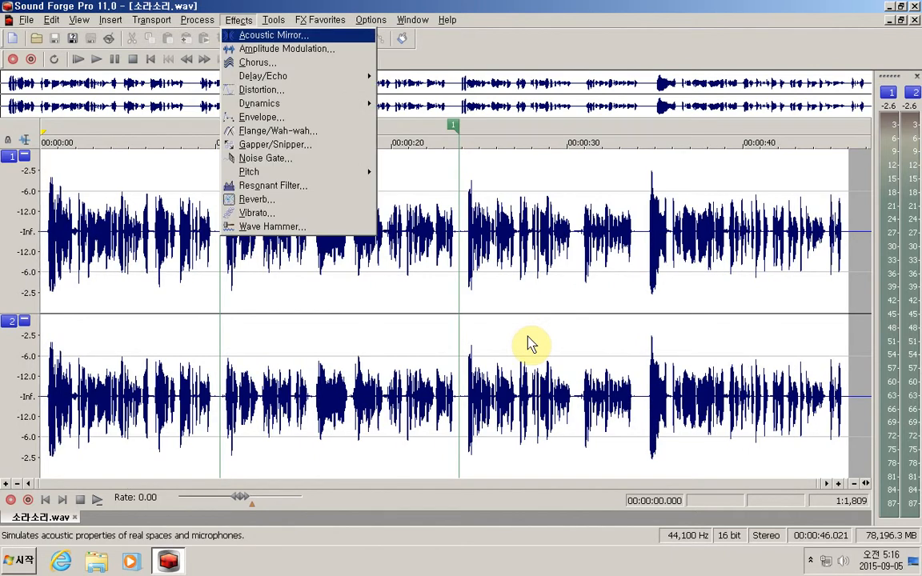
key("r")
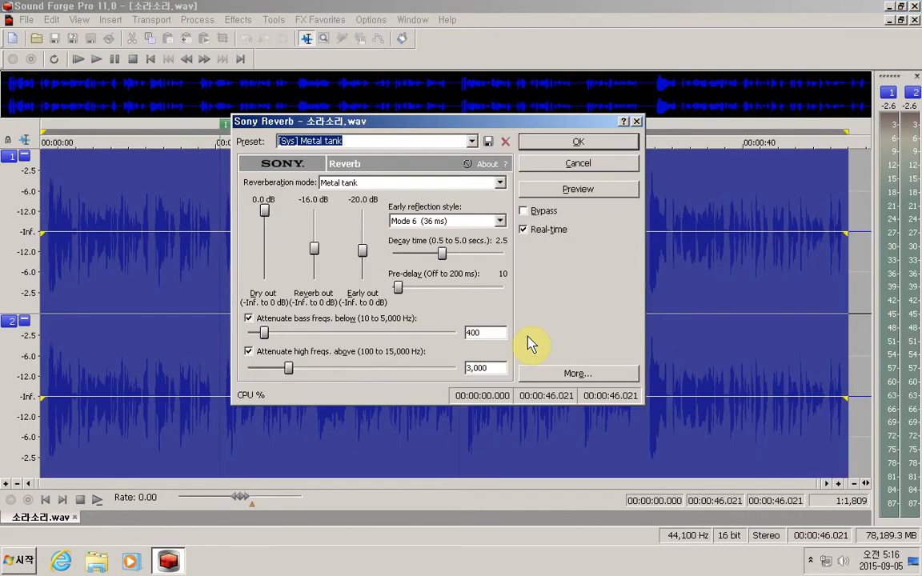
key("Up")
key("Down")
key("Return")
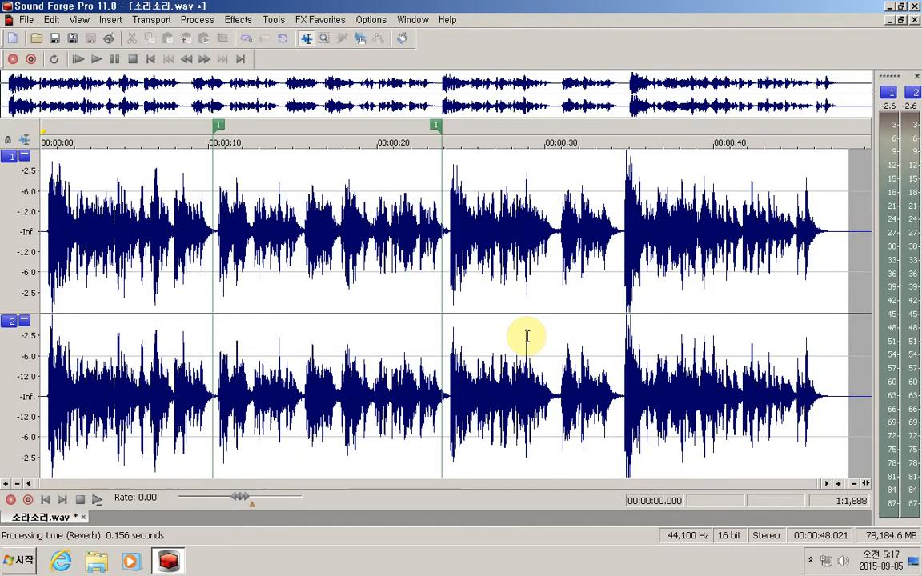
key("space")
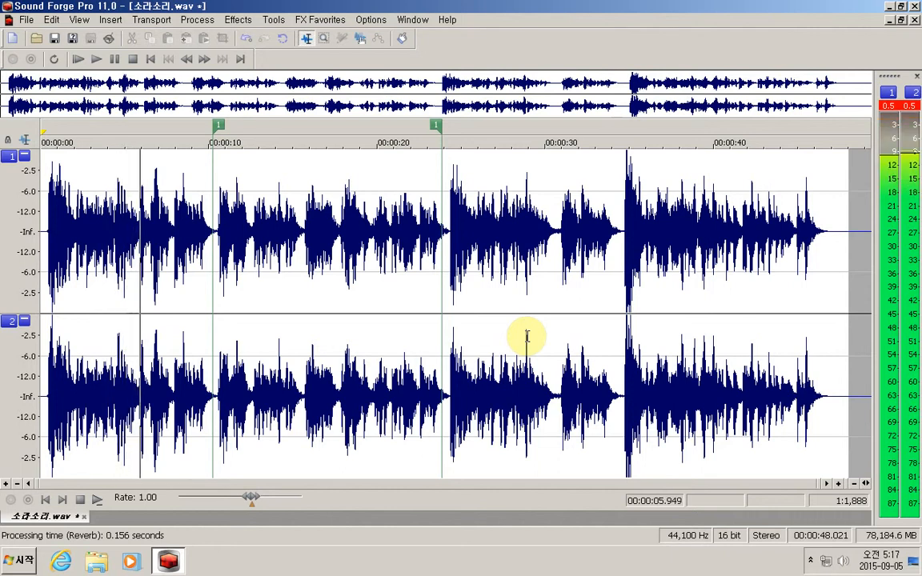
key("space")
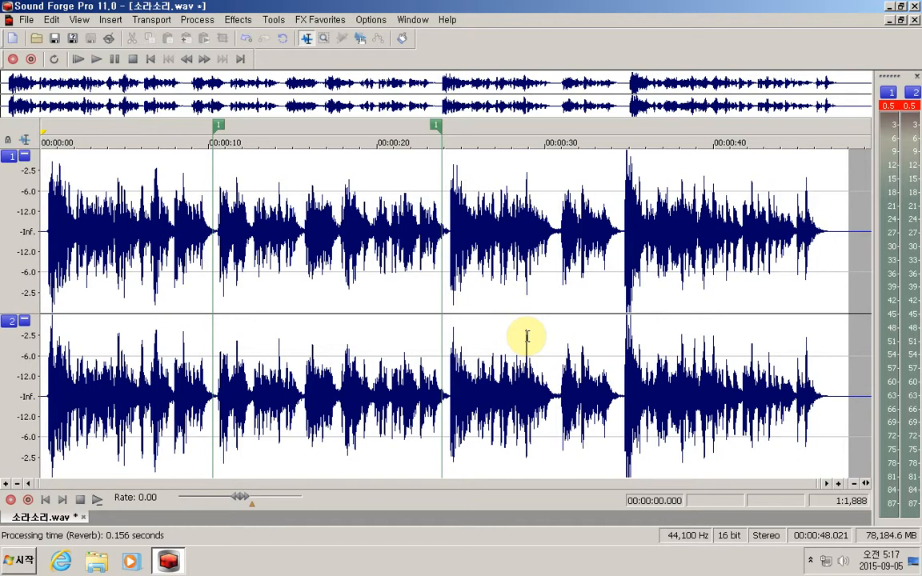
- Search the reverberated audio for its first clipping point using the [Sys] Find clipping preset at 0.0 dB
key("alt+t")
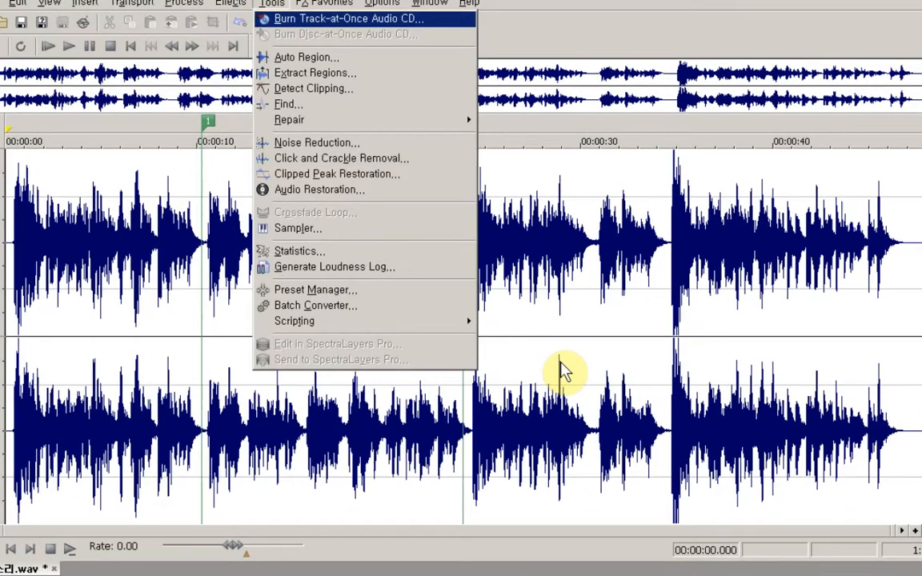
key("f")
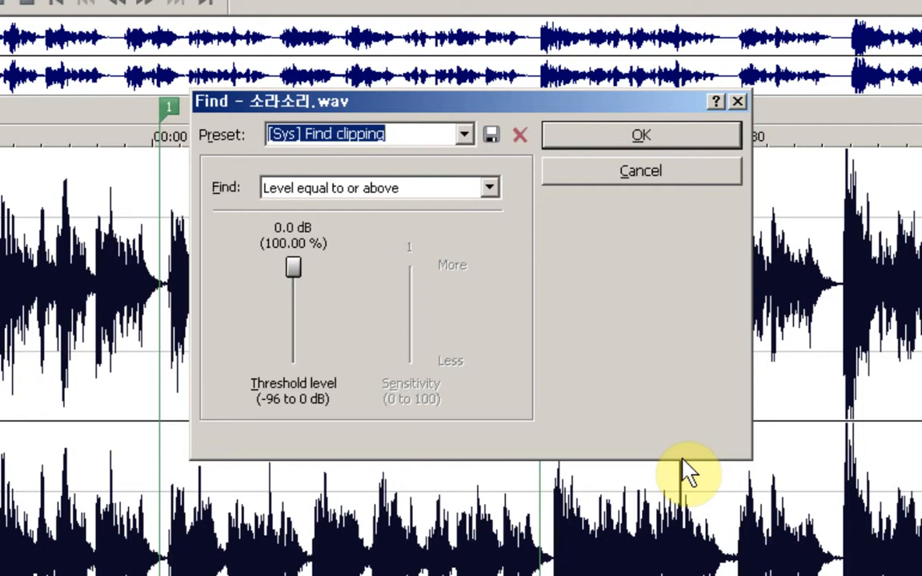
key("Up")
key("Down")
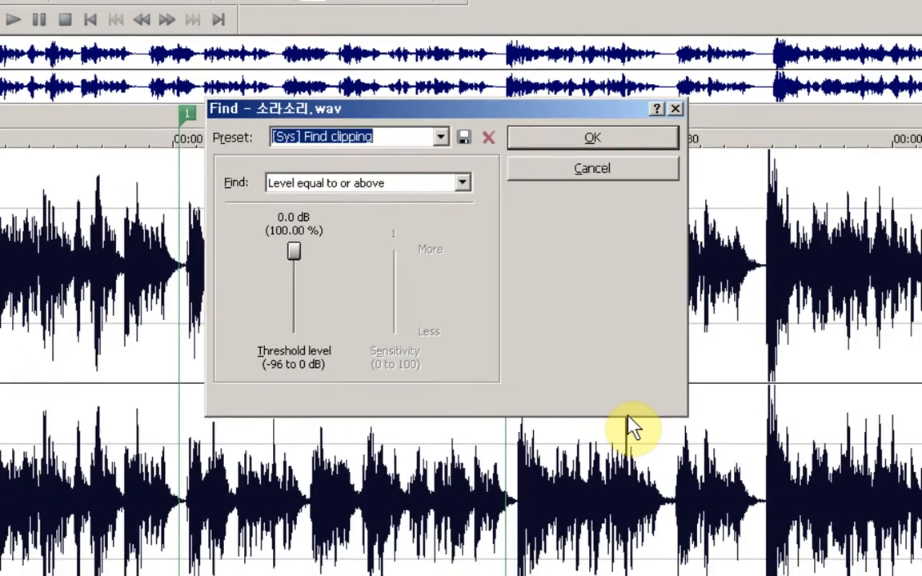
key("Return")
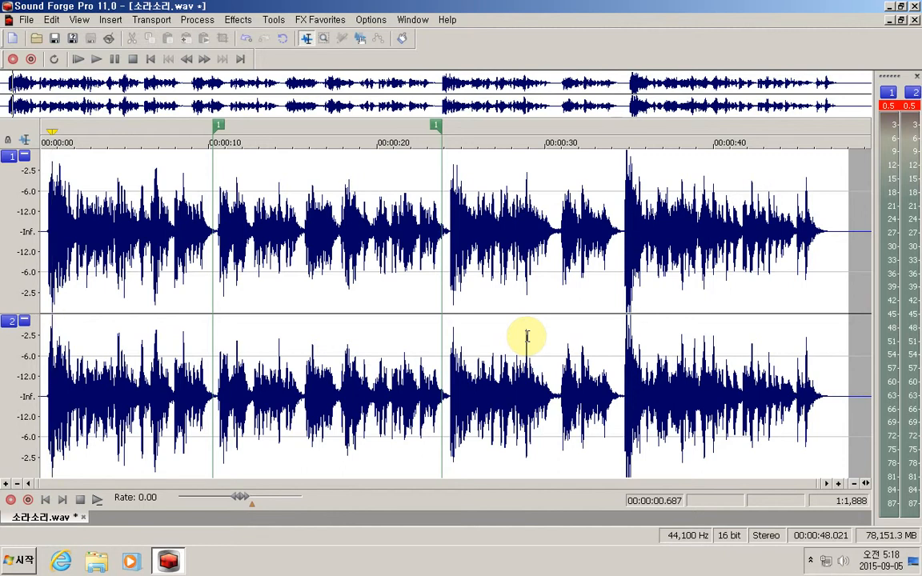
- Check the time position of the first clipping point and play the audio from there
key("ctrl+g")
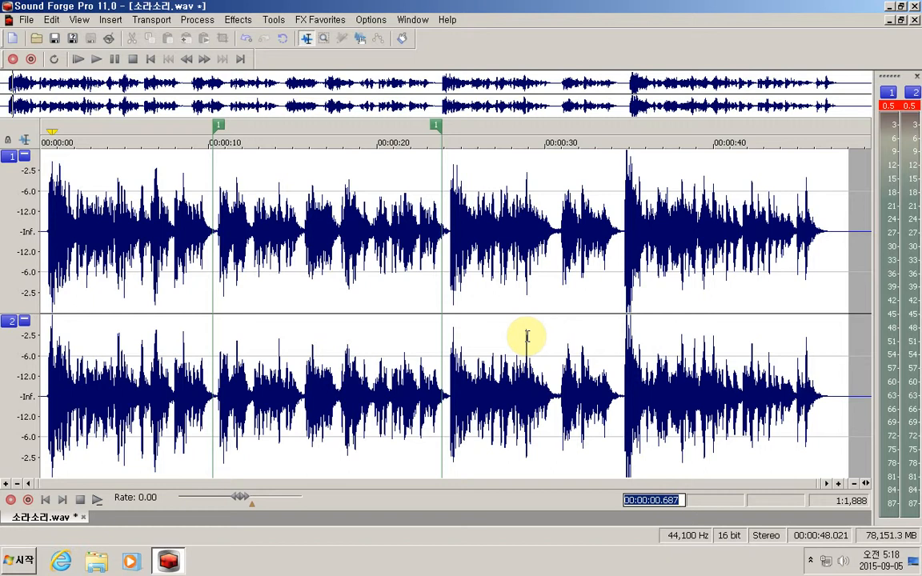
key("Return")
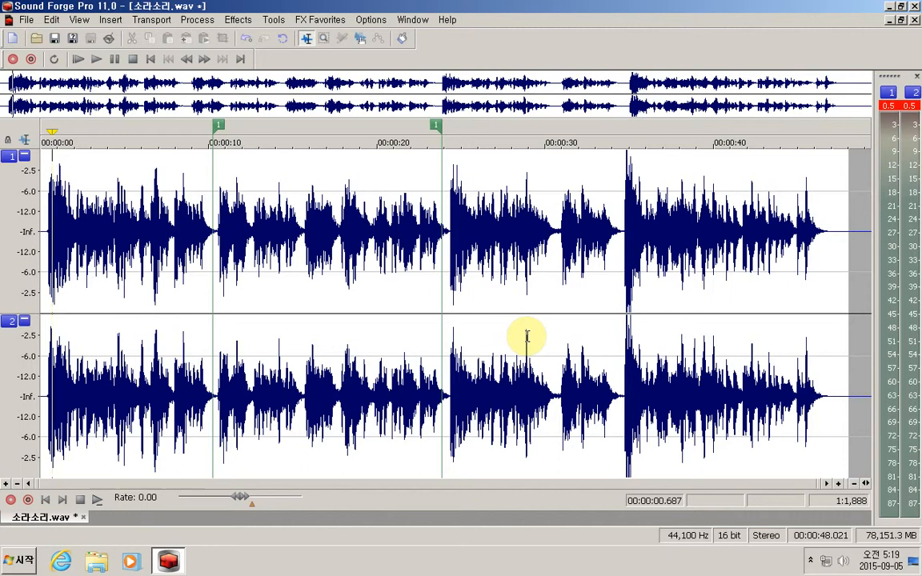
key("space")
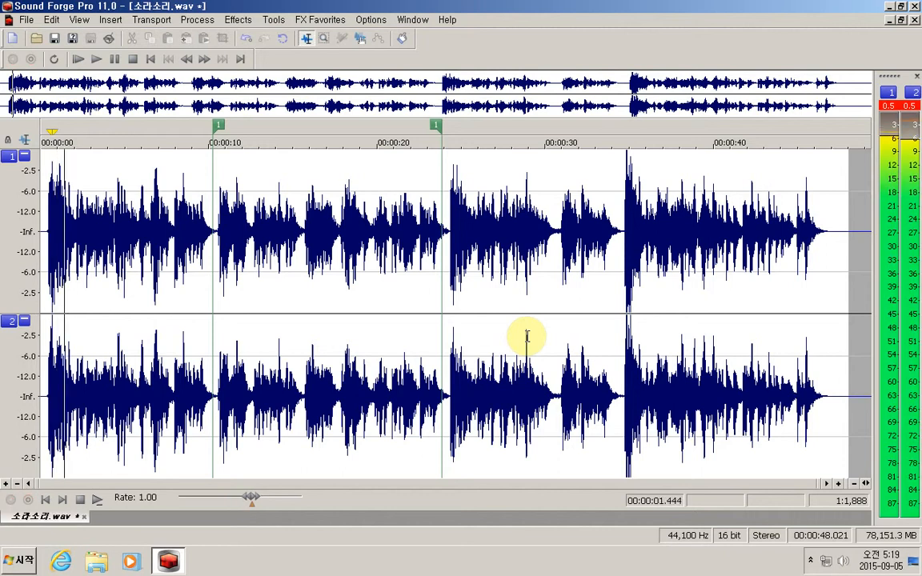
key("space")
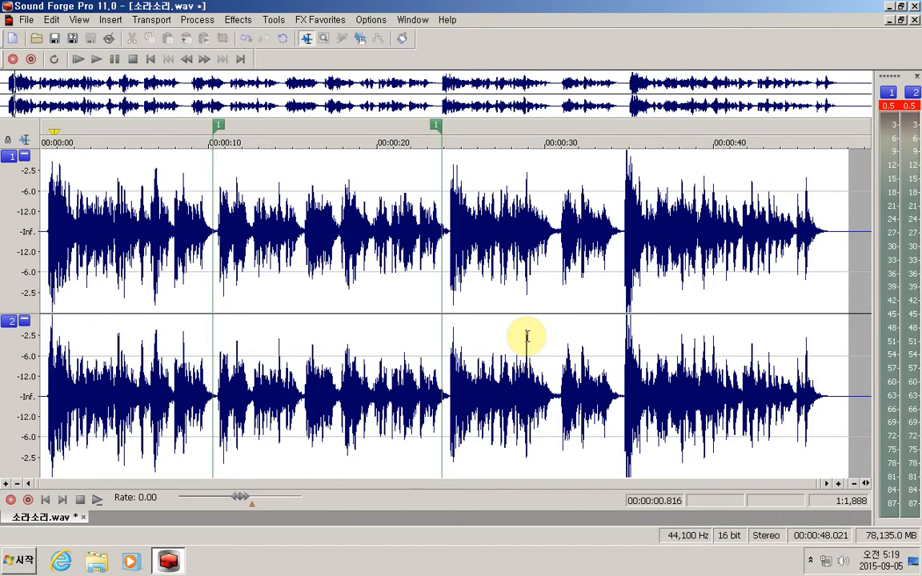
- Repeat the clipping search, check the new cursor position, and play from slightly before that point
key("ctrl+y")
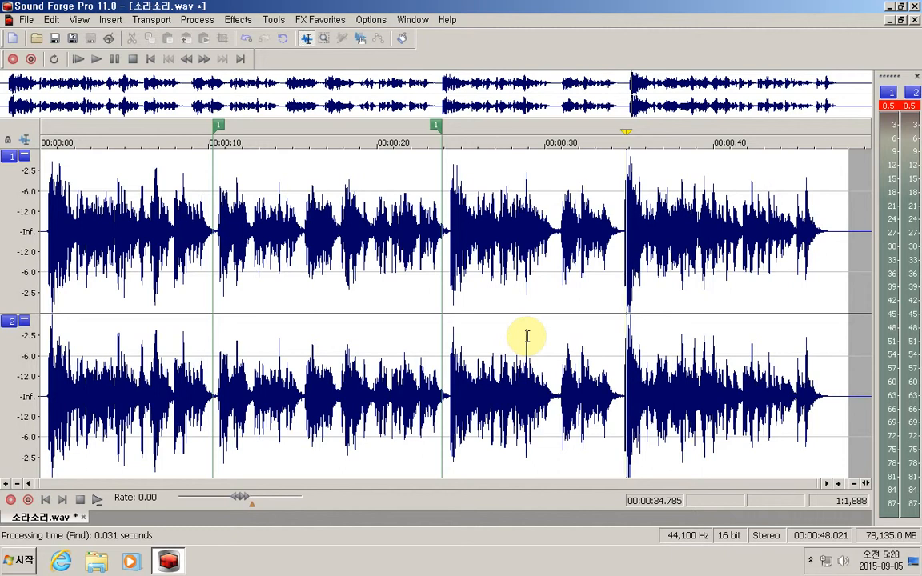
key("ctrl+g")
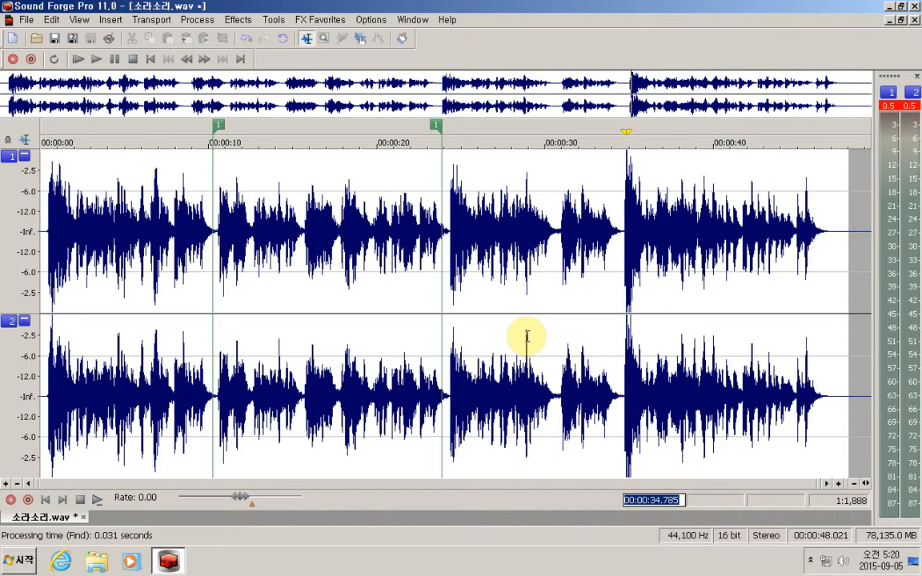
key("Return")
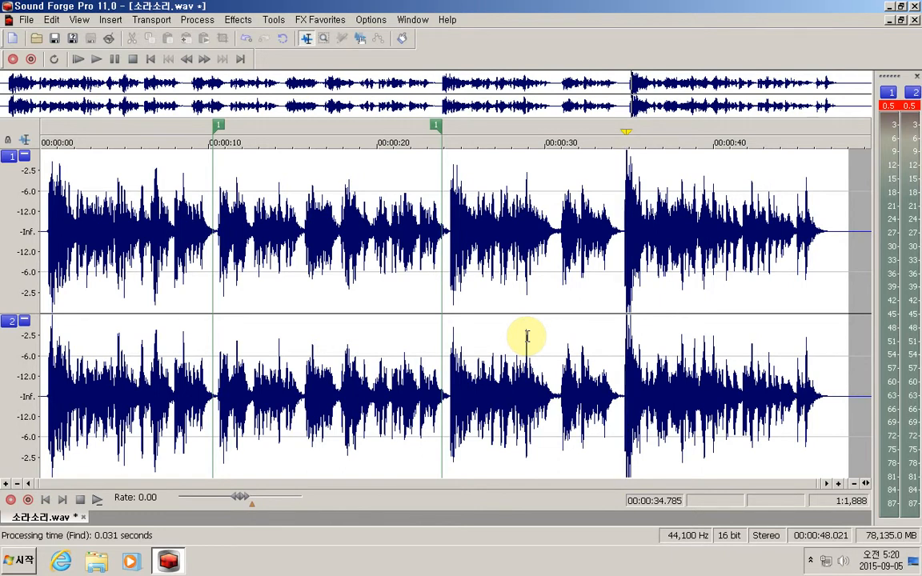
key("Left")
key("Left")
key("Left")
key("Left")
key("Left")
key("Left")
key("space")
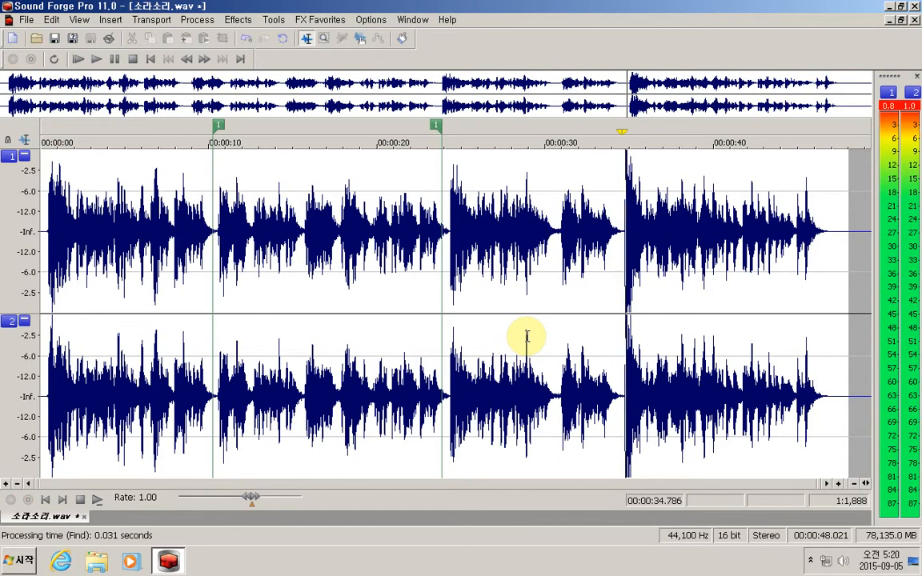
key("space")
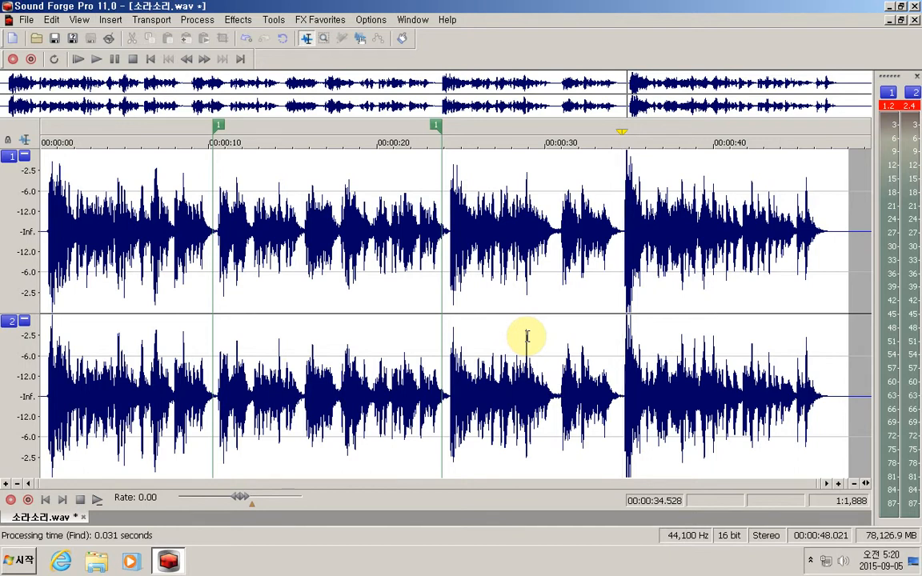
- Undo the Metal tank reverb, and select region 1 and listen to it
key("ctrl+z")
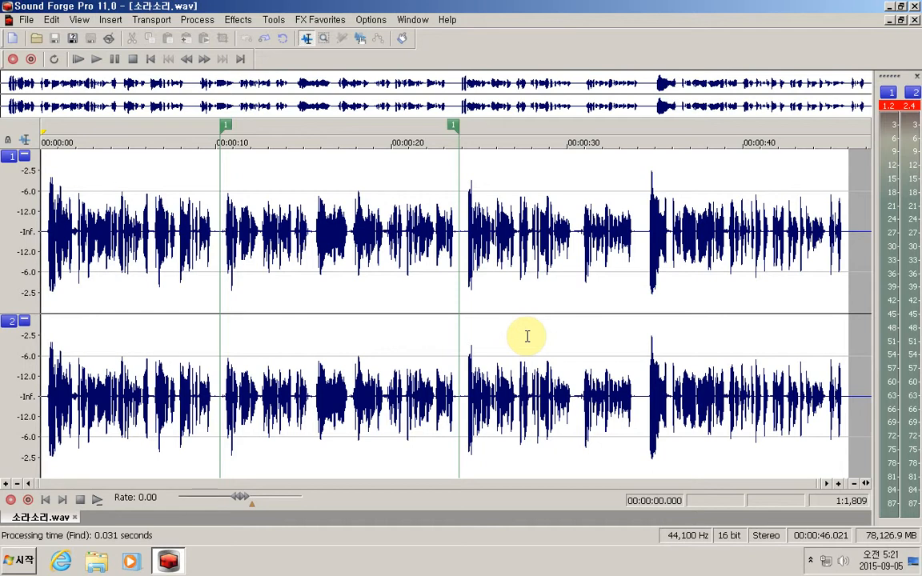
key("1")
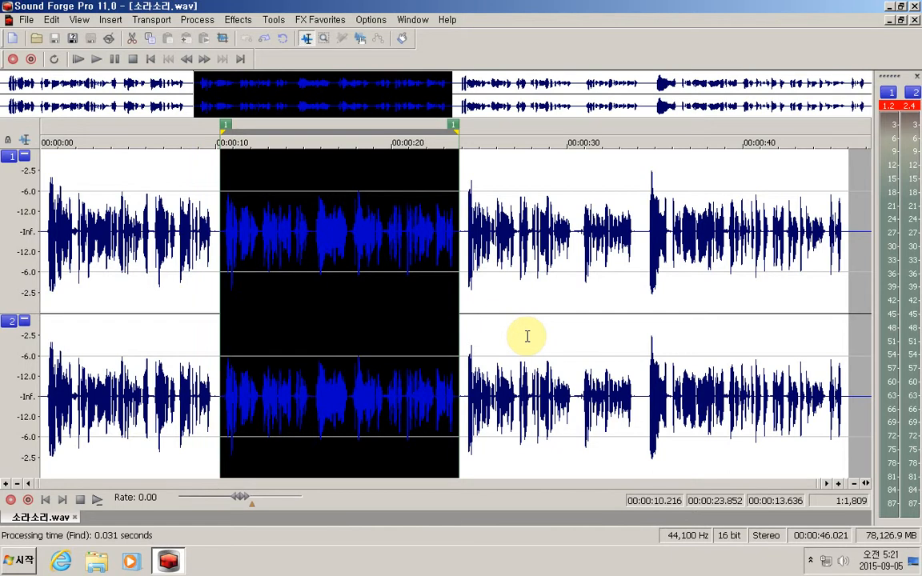
key("space")
- Apply Reverb with the [Sys] Cathedral preset to the selected region and play back the result
key("alt+c")
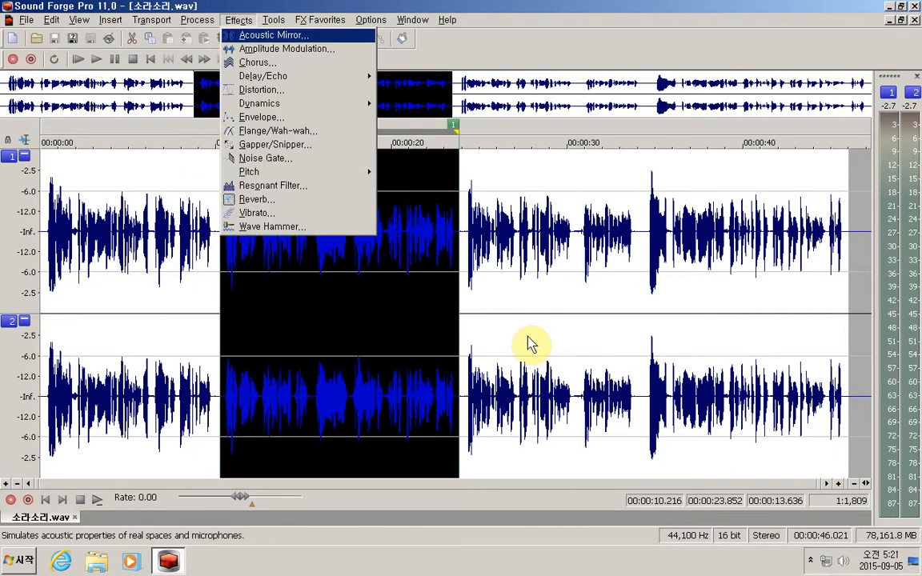
key("r")
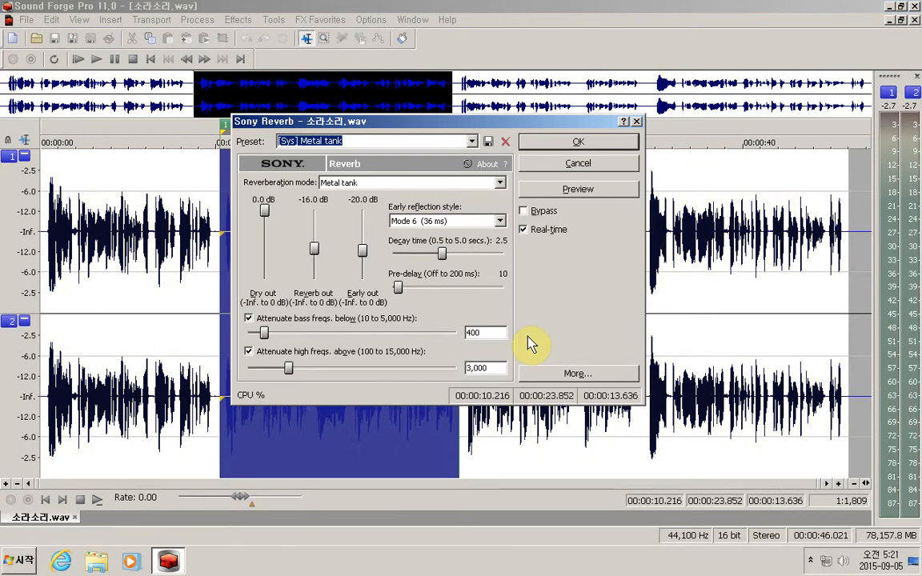
key("Up")
key("Up")
key("Up")
key("Up")
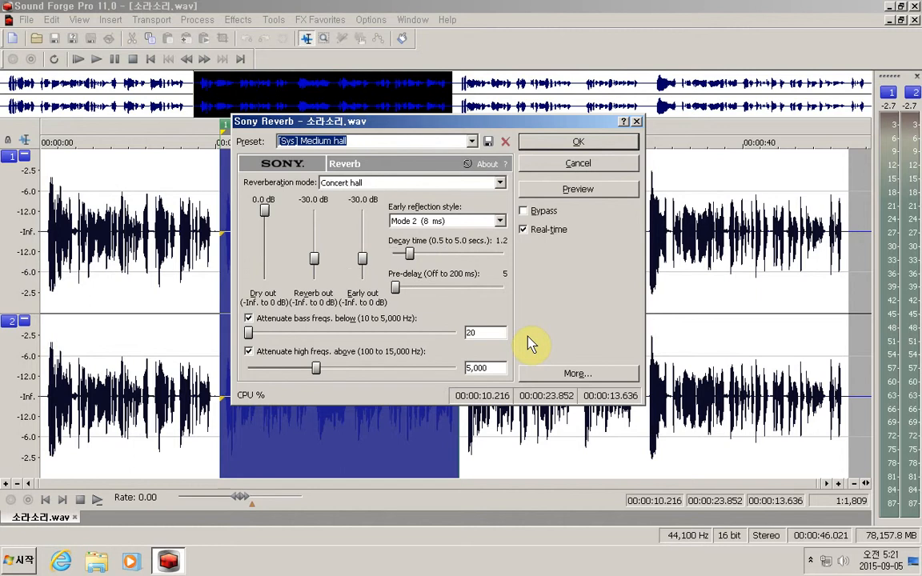
key("Down")
key("Down")
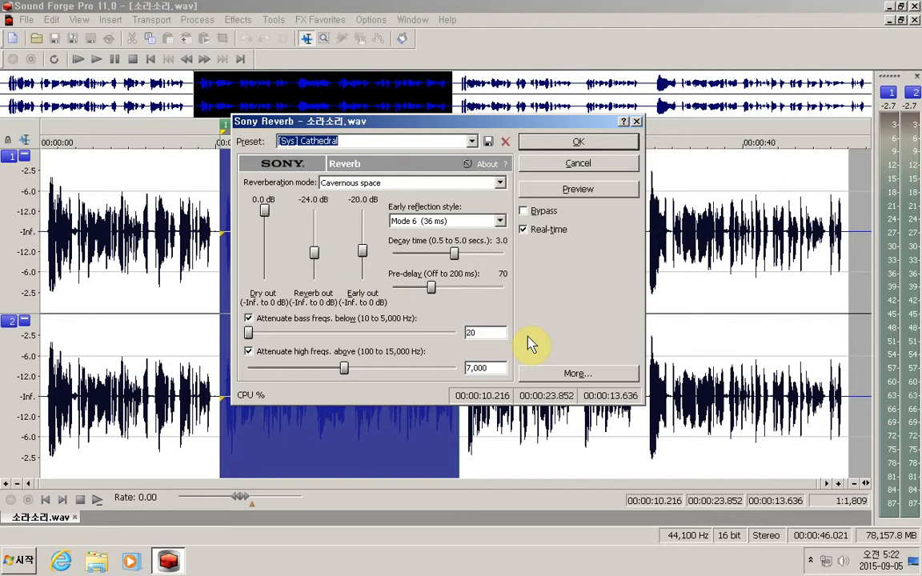
key("Return")
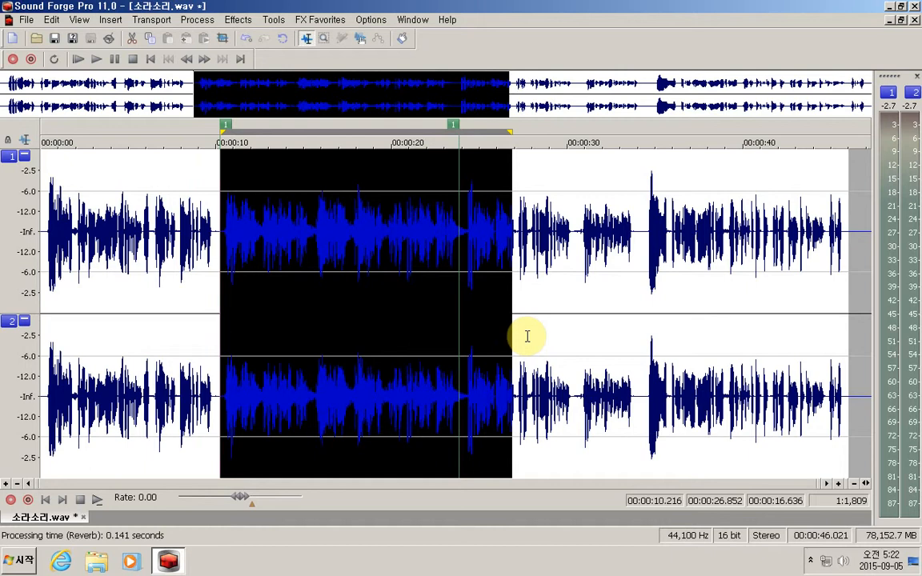
key("space")
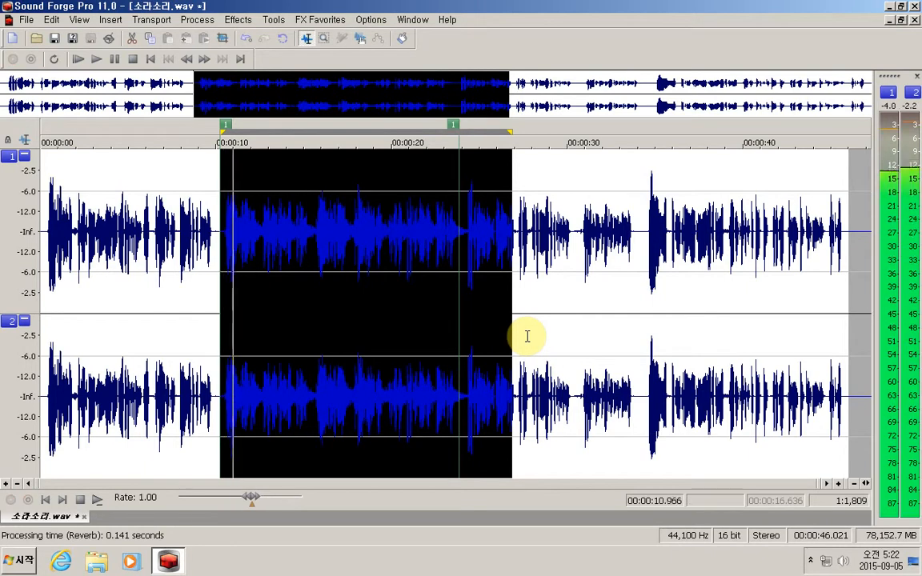